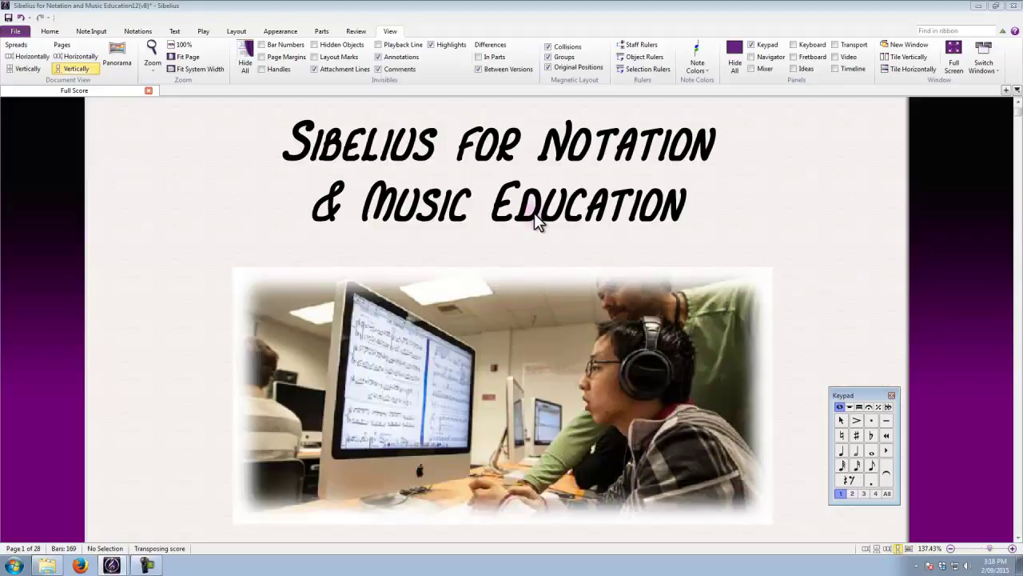
Move down from the title image until the 'For the beginners...' heading and tutorial link show
left_click(224, 285)
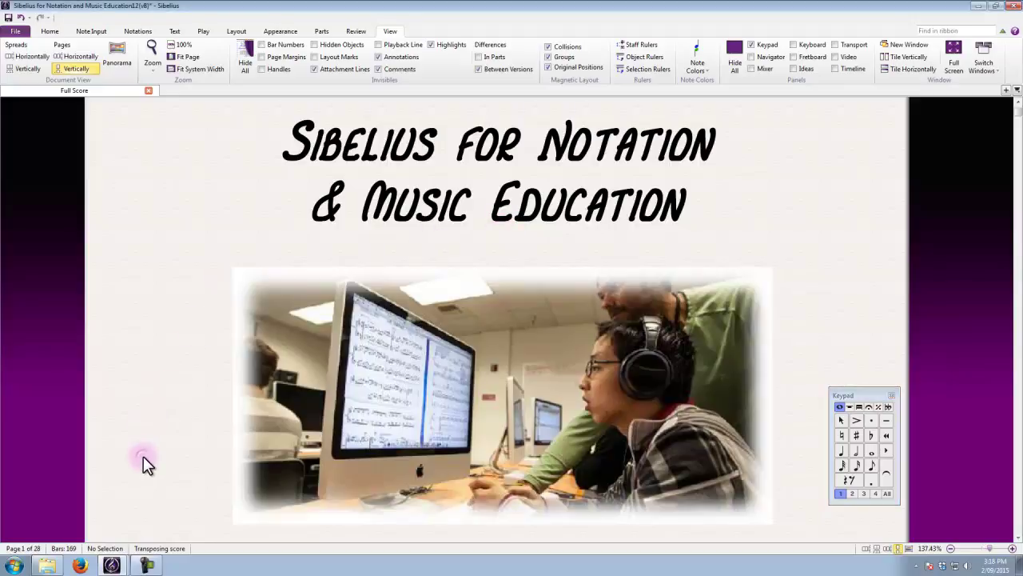
scroll(143, 455, "down", 3)
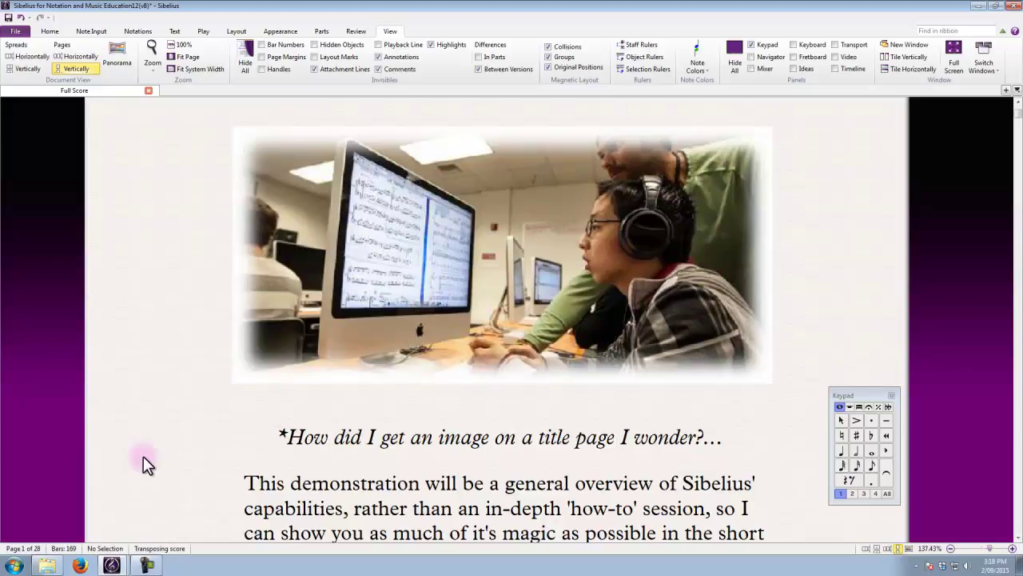
scroll(143, 456, "down", 3)
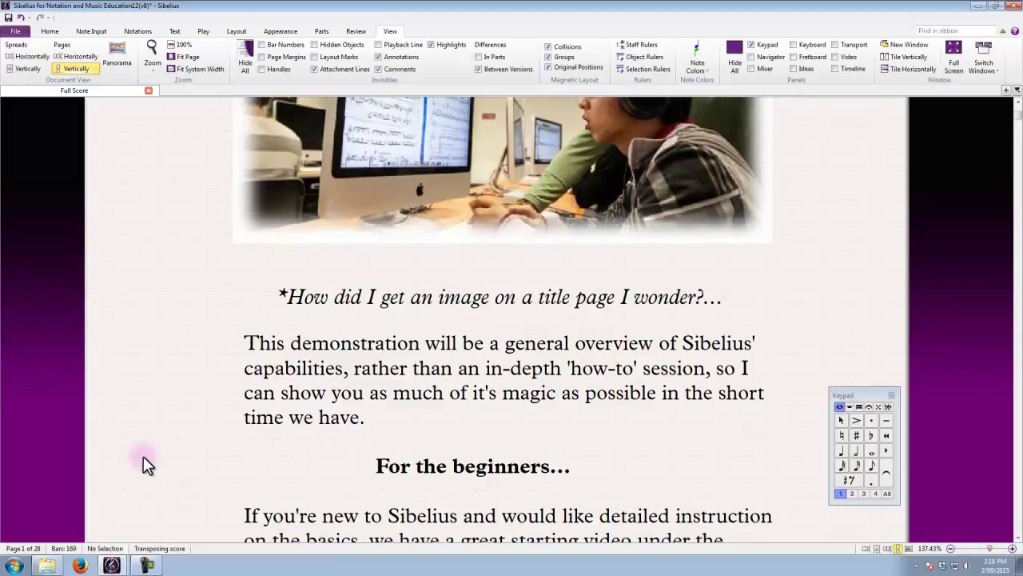
left_click_drag(165, 433, 177, 123)
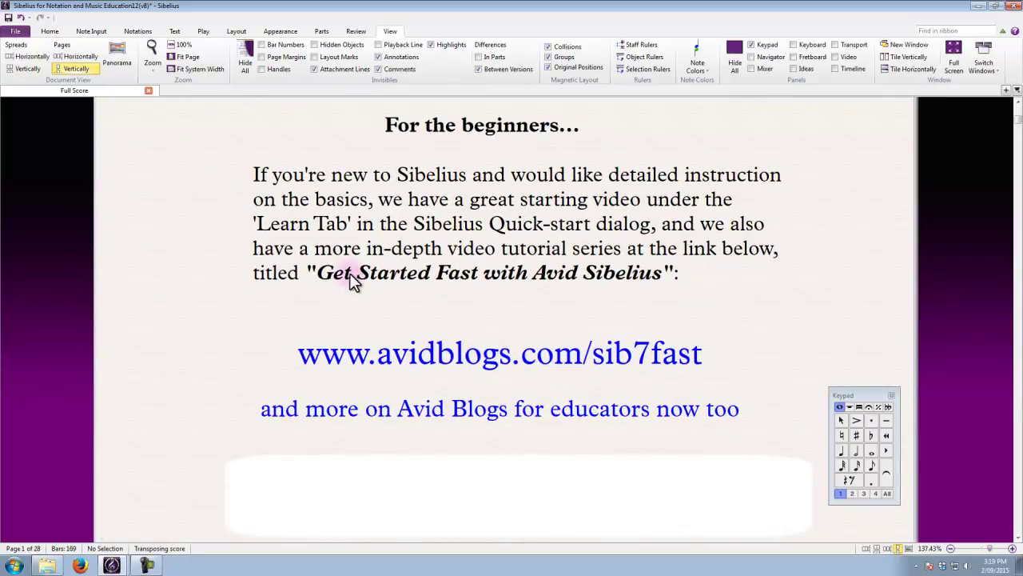
left_click(15, 32)
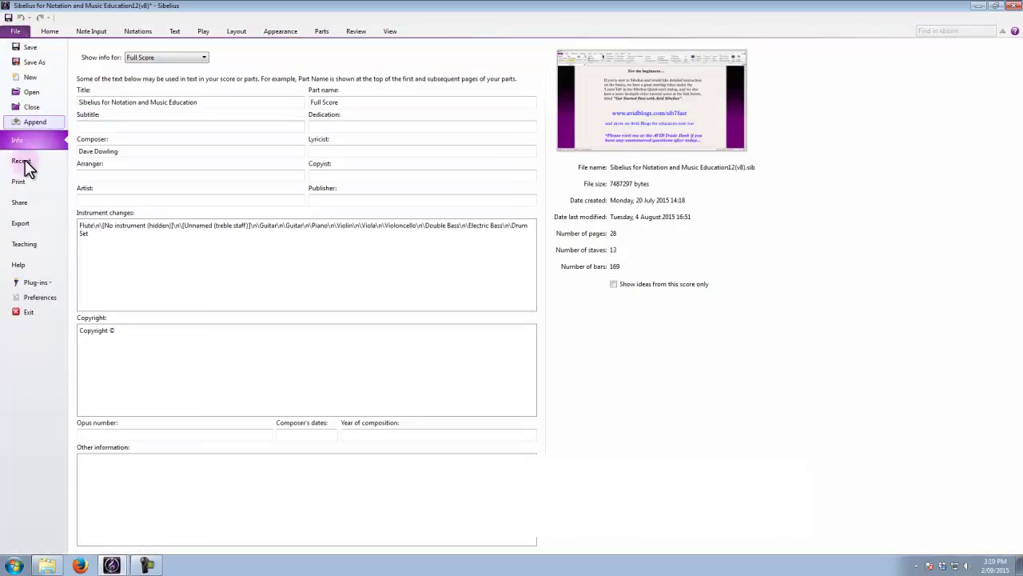
left_click(30, 75)
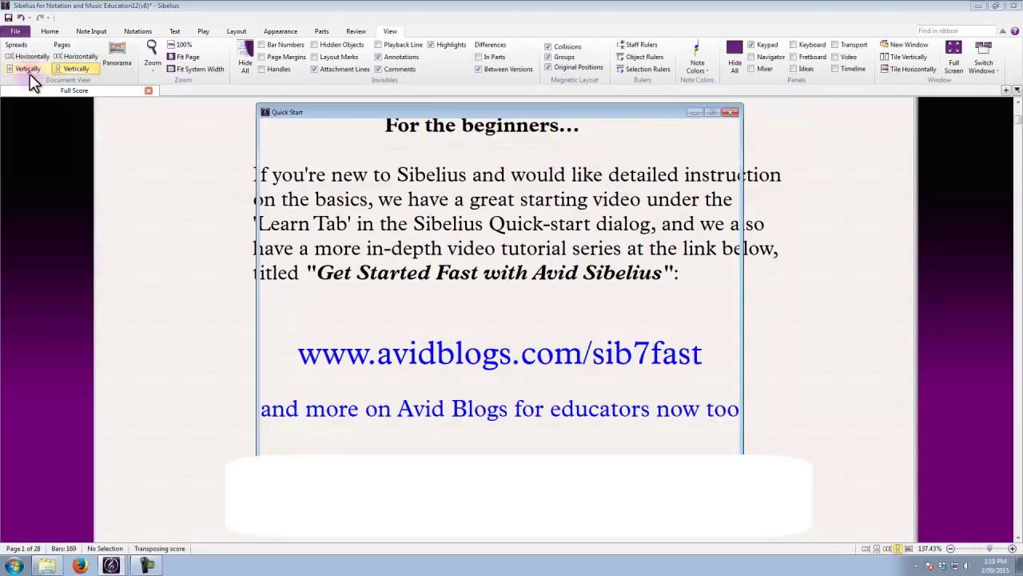
left_click(308, 132)
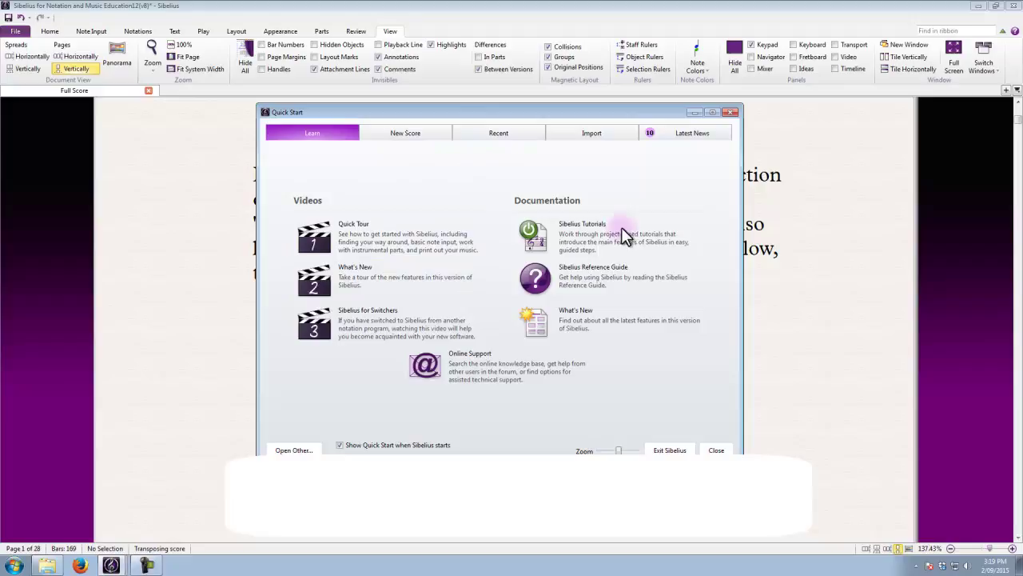
left_click(730, 112)
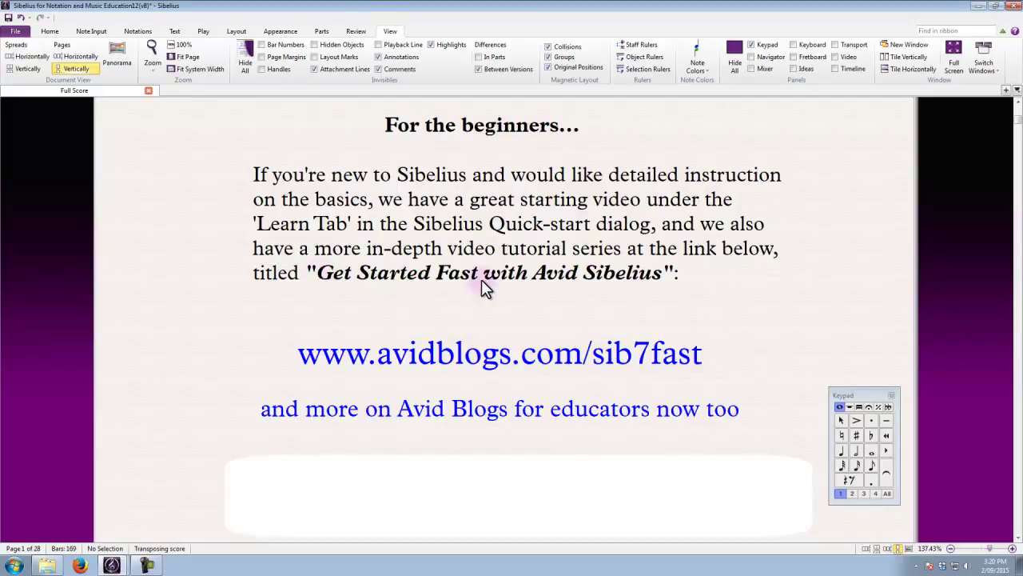
left_click(478, 358)
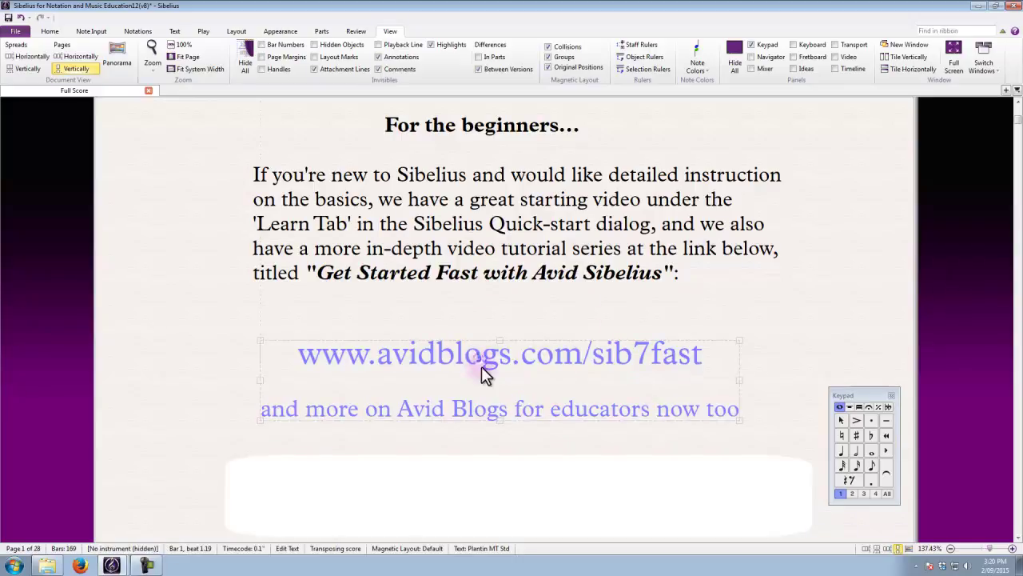
left_click(367, 319)
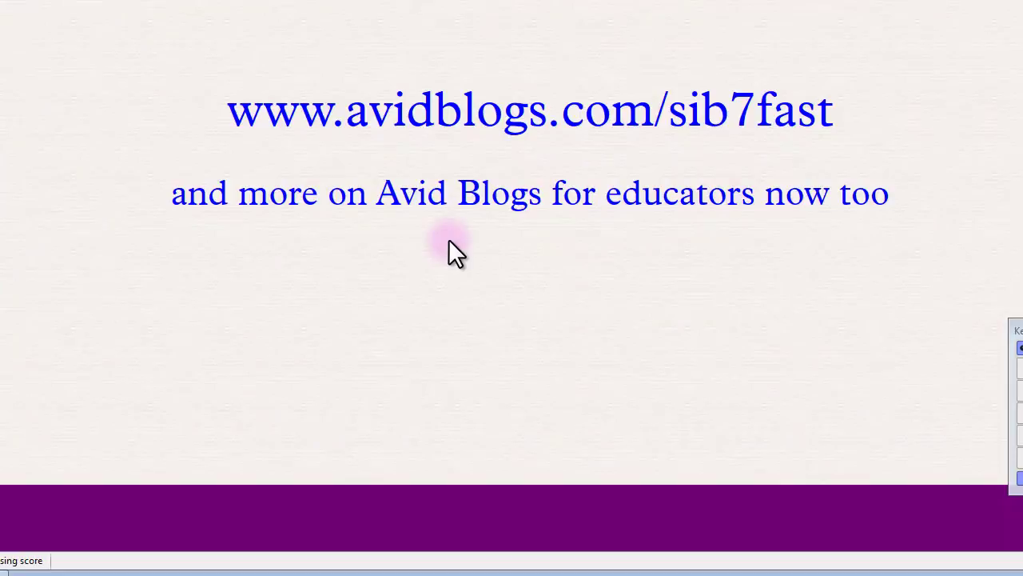
left_click(482, 201)
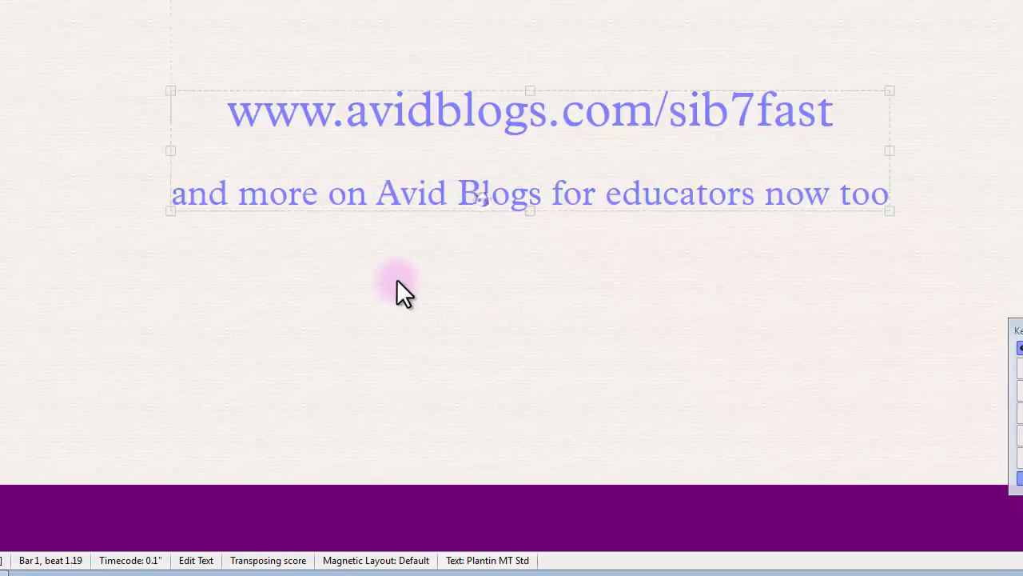
left_click(397, 281)
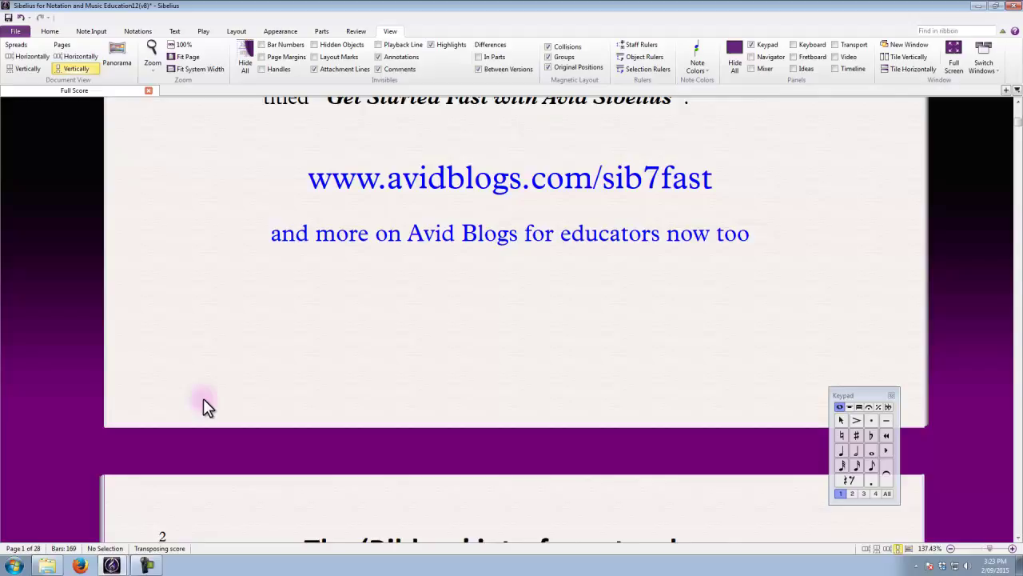
Scroll to page 2's 'Ribbon interface at a glance' slide and zoom in slightly
scroll(203, 398, "down", 5)
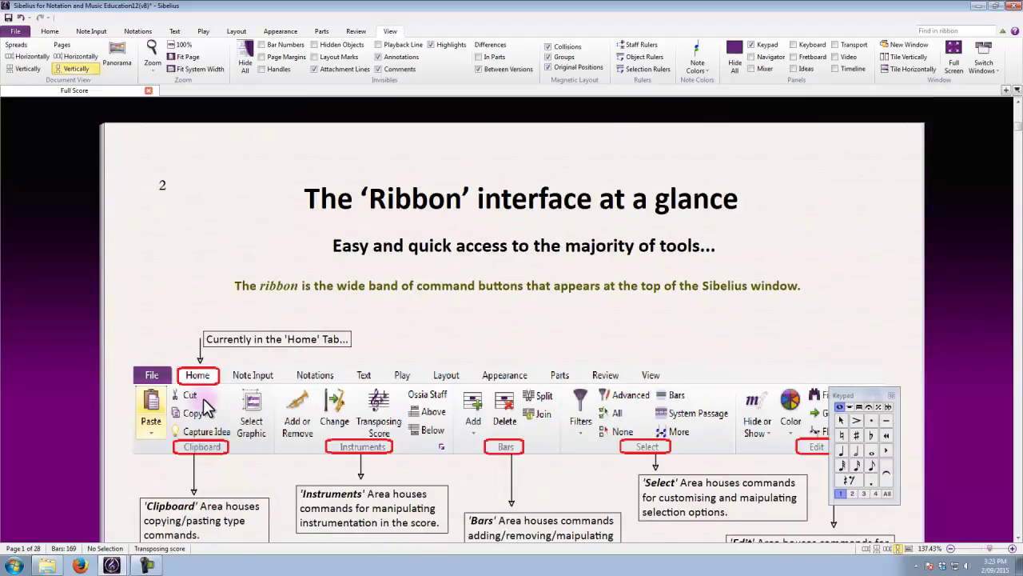
scroll(203, 398, "down", 2)
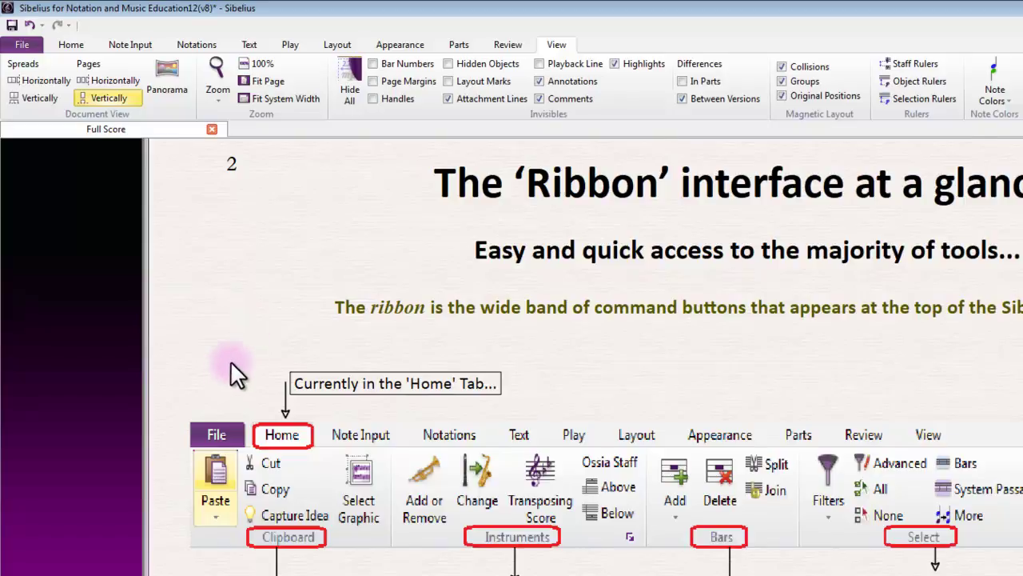
key("ctrl+equal")
Tour the Home, Notations, Text, Play and Layout ribbon tabs, finishing on Note Input
left_click(71, 44)
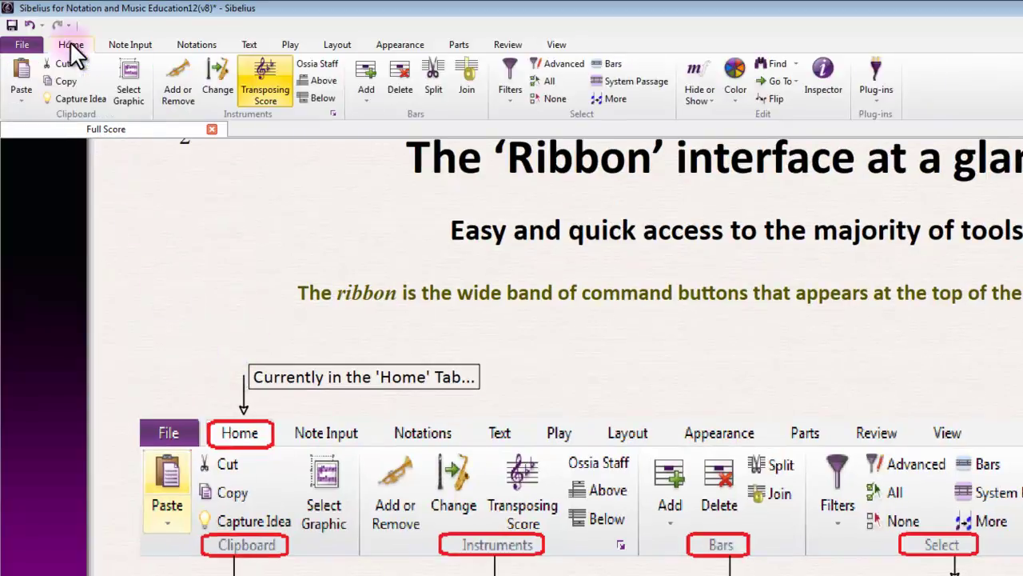
left_click(197, 44)
left_click(252, 44)
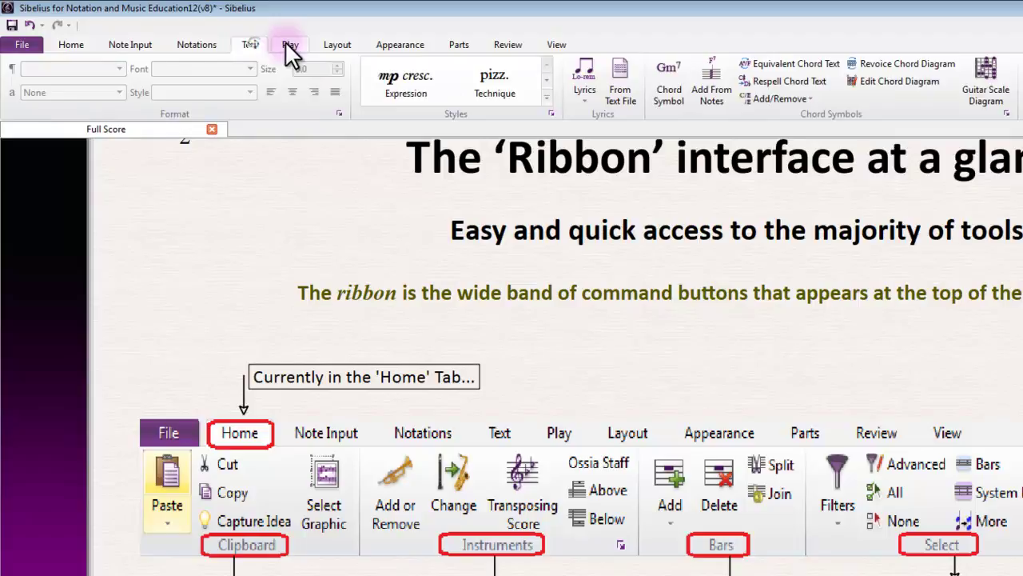
left_click(290, 44)
left_click(334, 44)
left_click(71, 44)
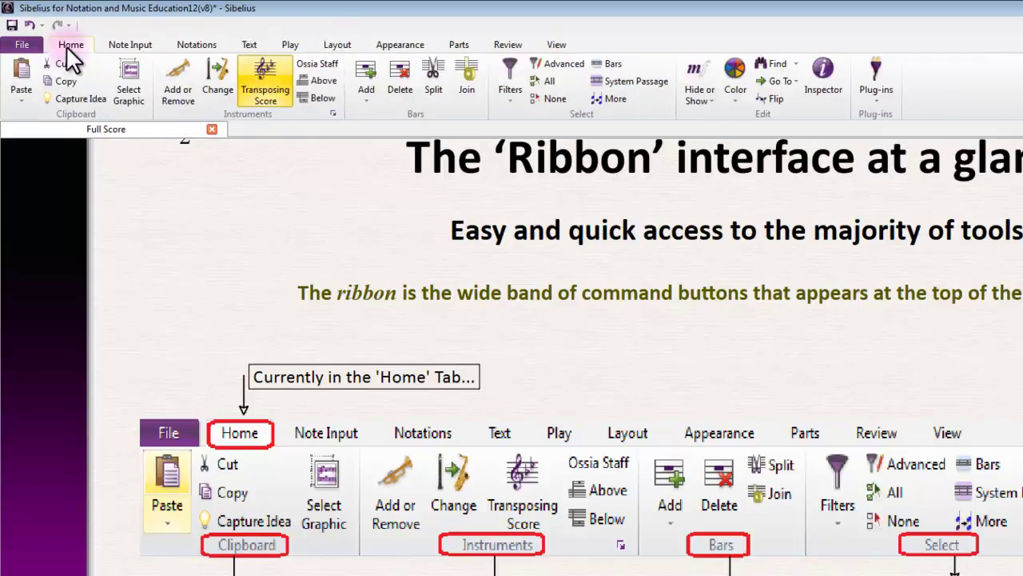
left_click(130, 46)
left_click(197, 45)
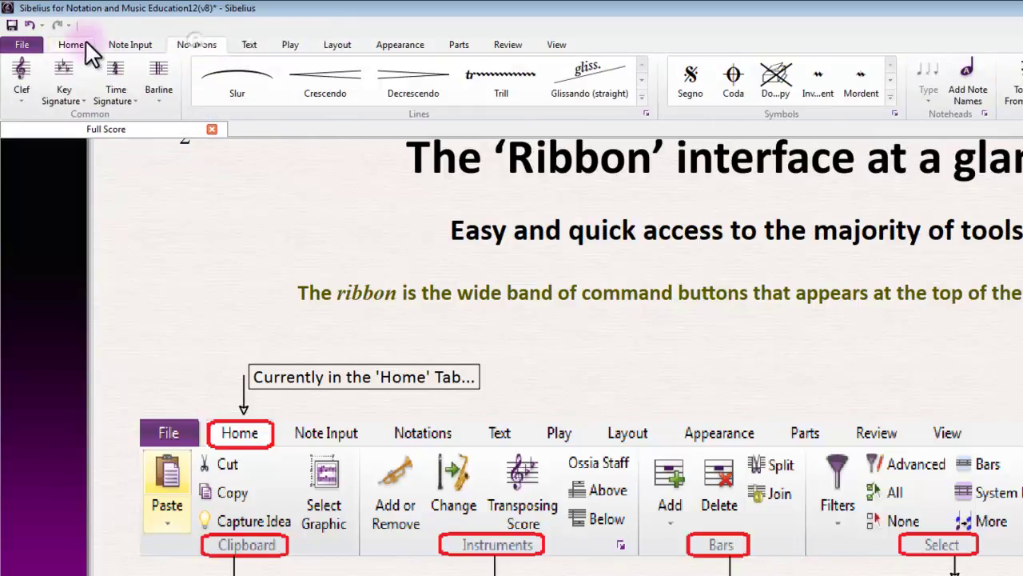
left_click(70, 45)
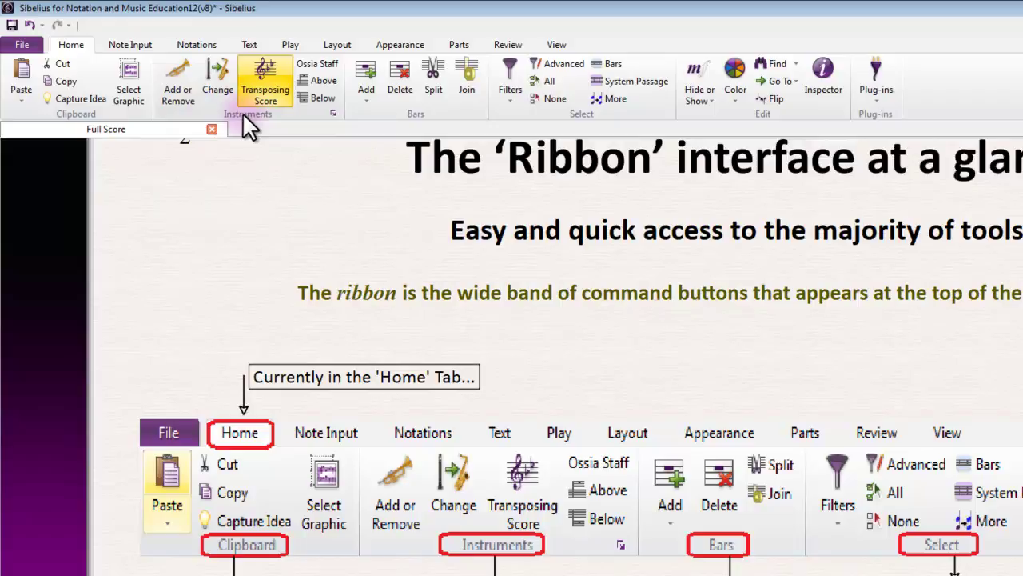
left_click(137, 45)
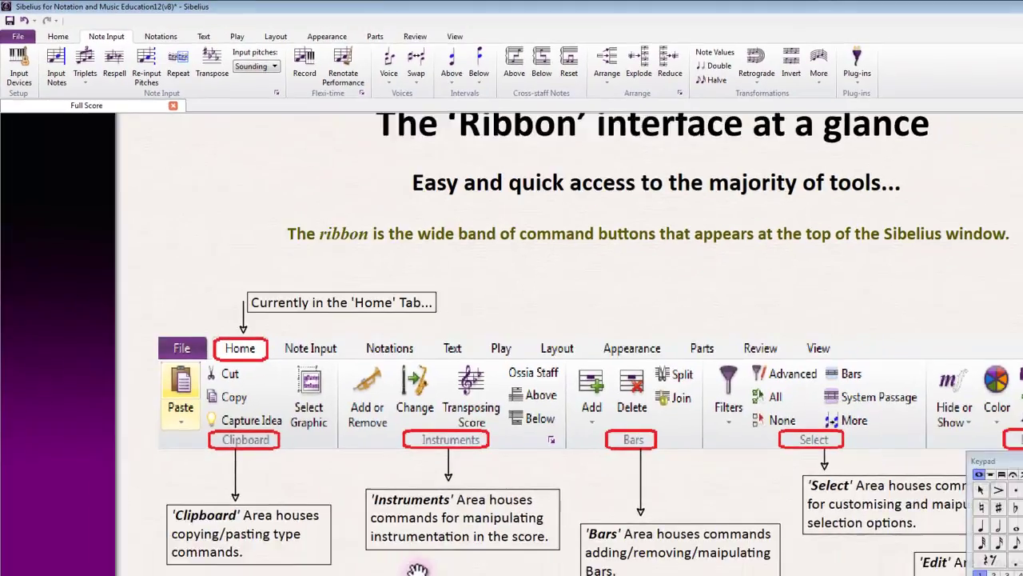
Move down page 2 to the 'In addition to the ribbon...' text box, selecting then deselecting it
left_click_drag(487, 575, 377, 411)
scroll(292, 317, "down", 3)
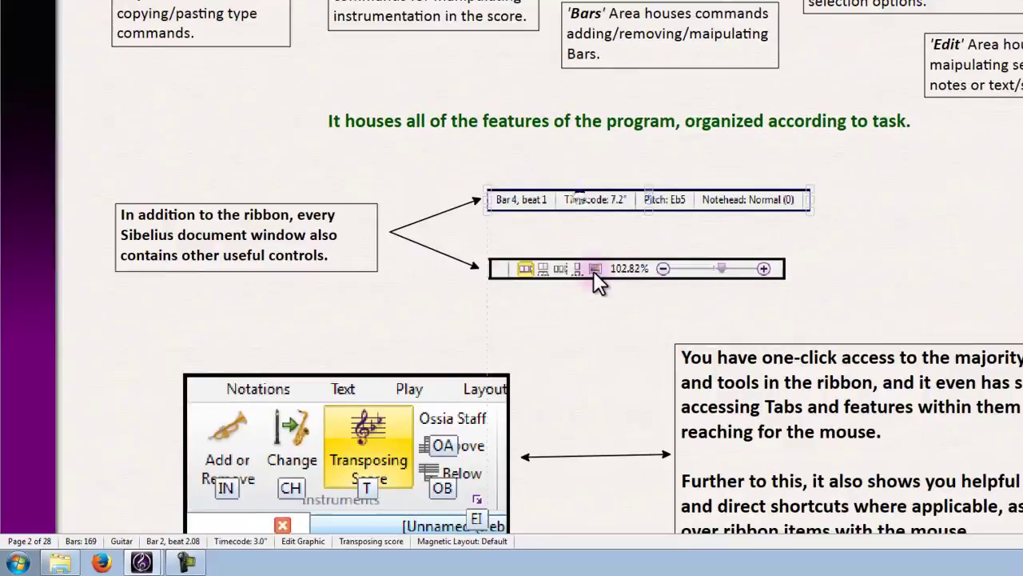
left_click(439, 260)
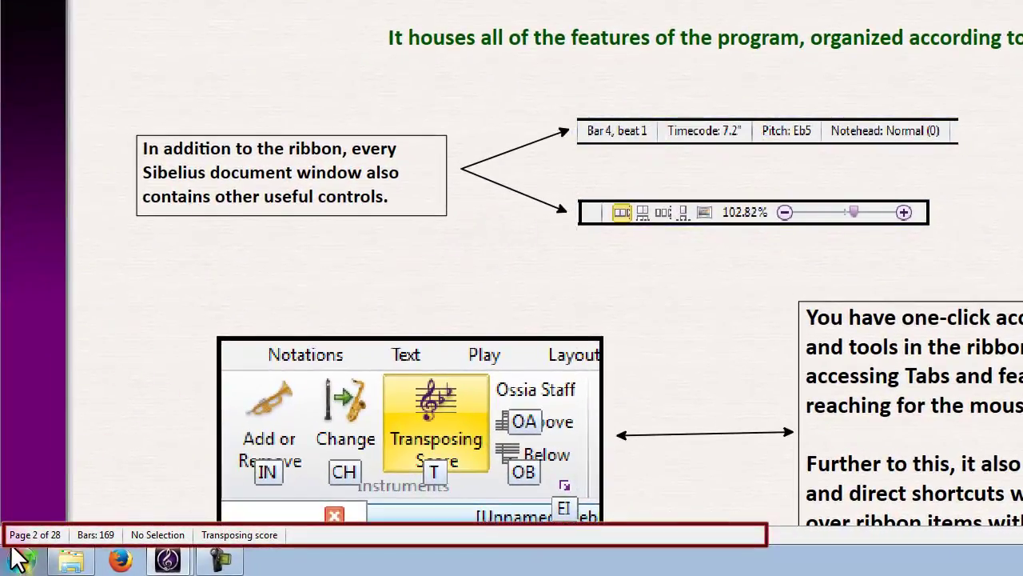
left_click(304, 182)
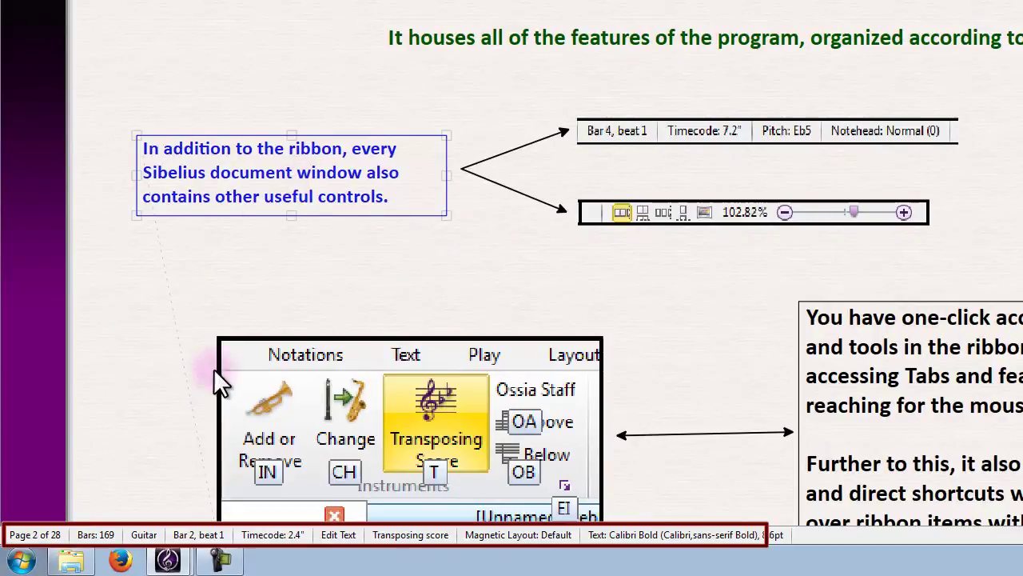
key("Escape")
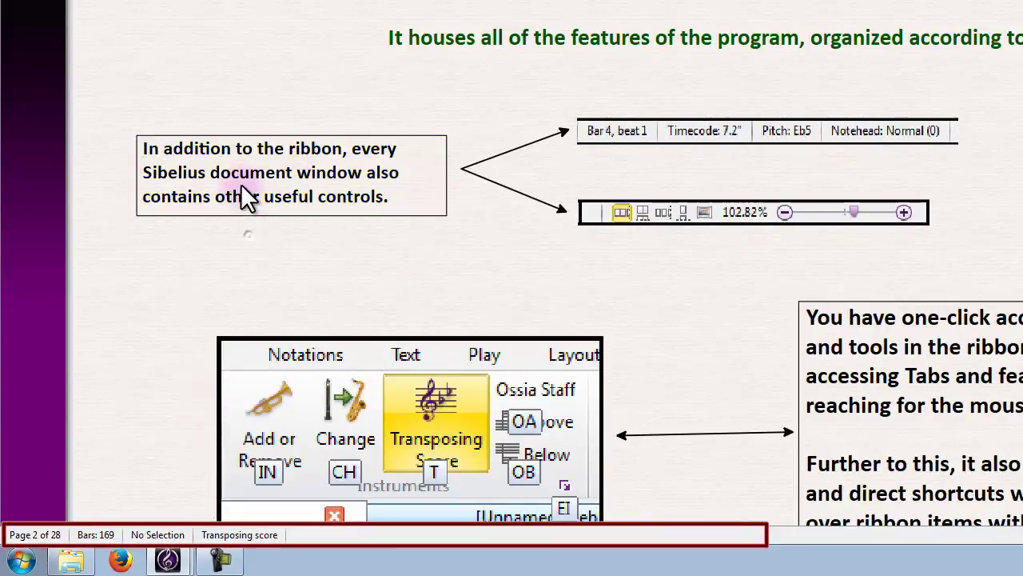
left_click(242, 182)
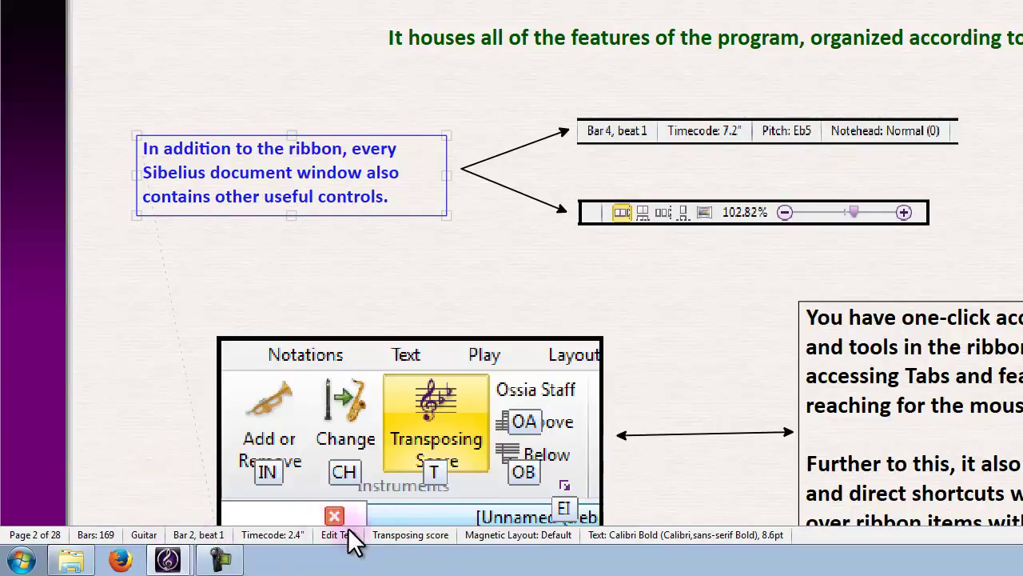
left_click(624, 264)
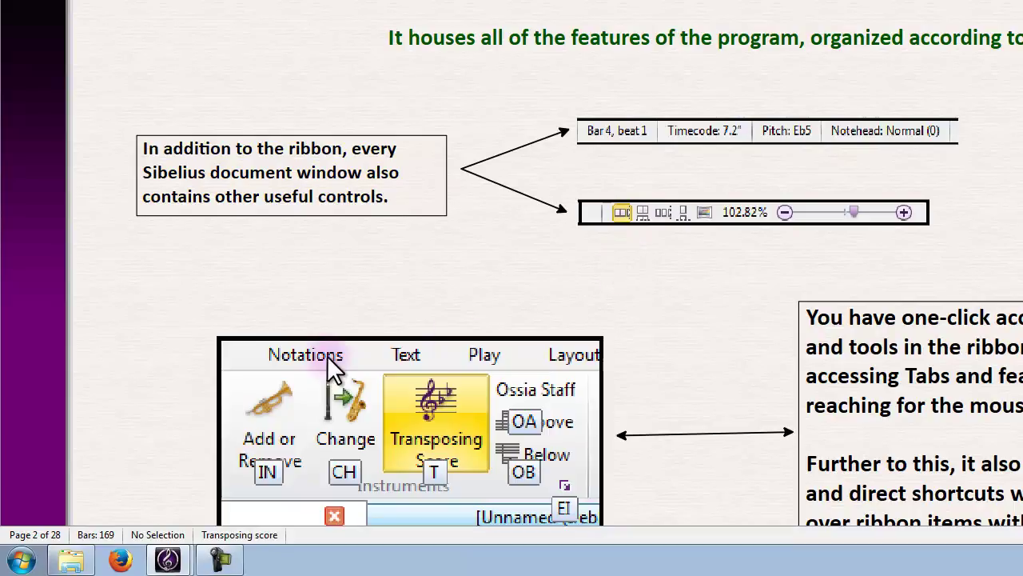
Cycle through the status-bar page arrangement views, from Spreads Horizontally onward, then zoom out to 100%
scroll(327, 357, "down", 3)
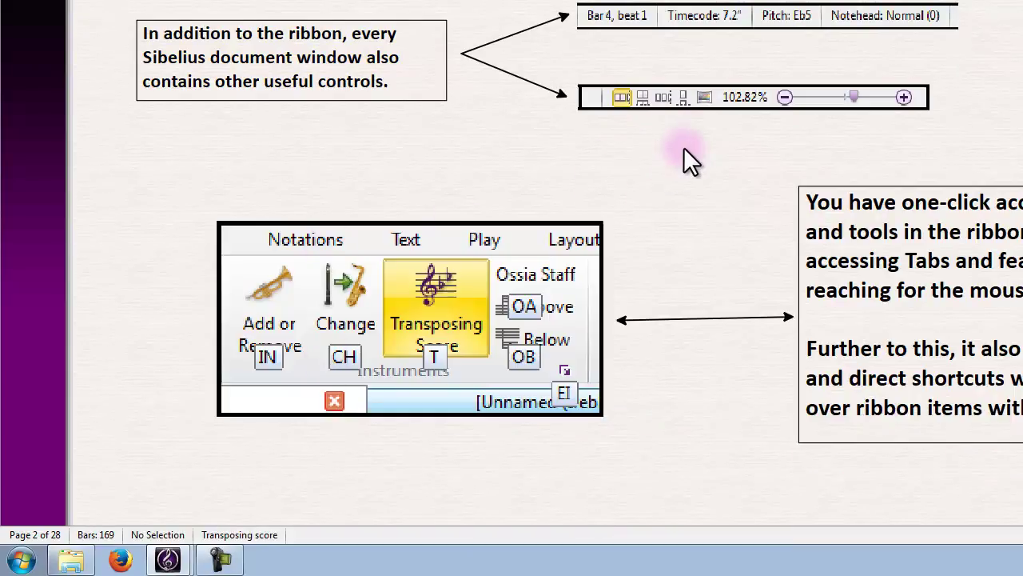
left_click(722, 99)
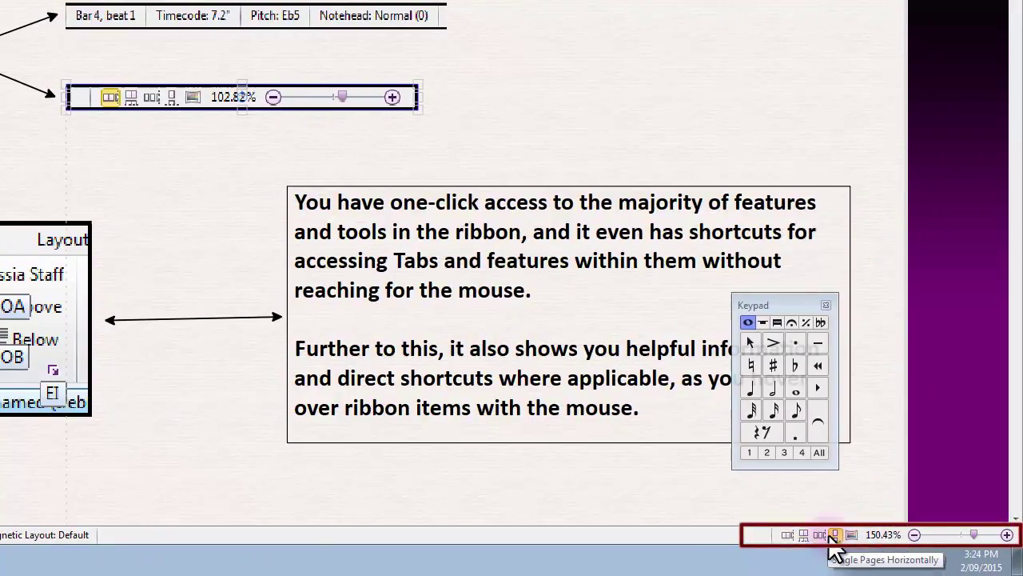
left_click(787, 535)
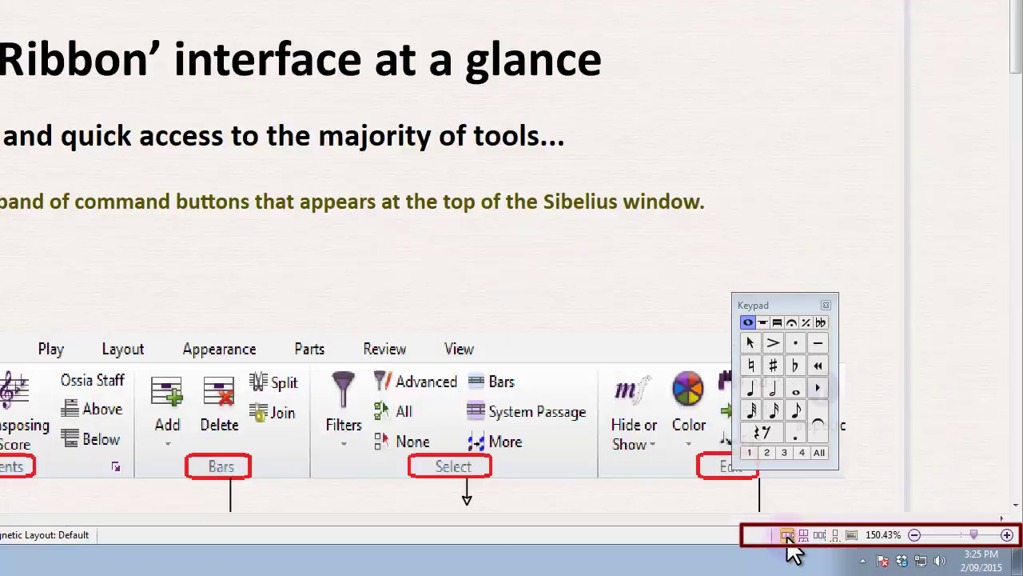
left_click(804, 535)
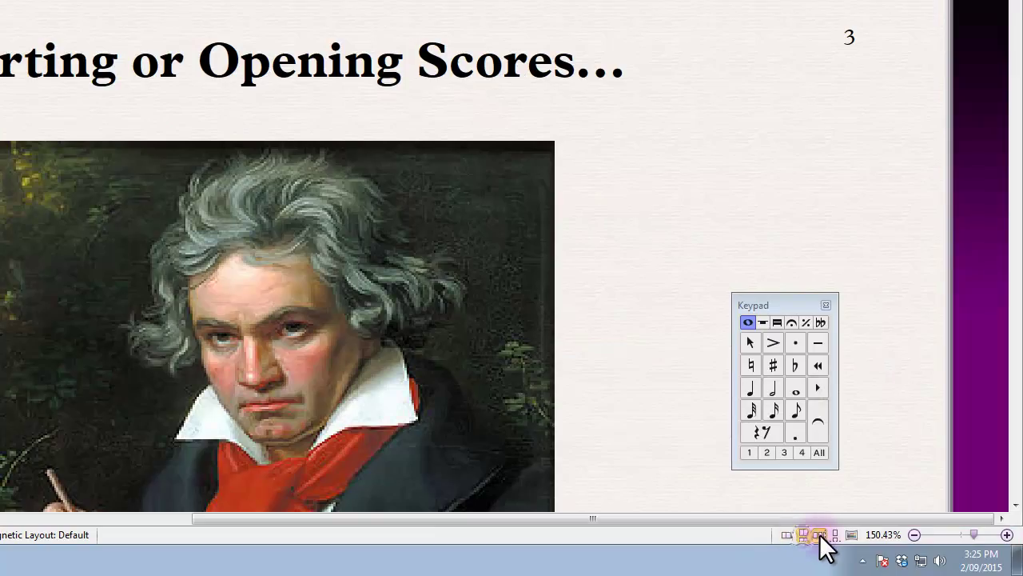
left_click(819, 535)
left_click(835, 534)
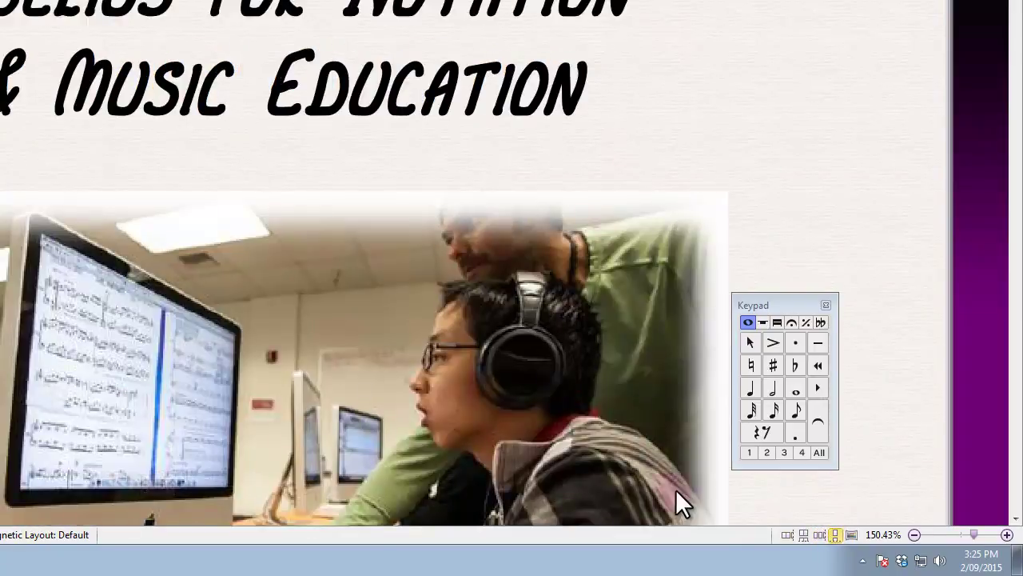
left_click_drag(976, 534, 983, 542)
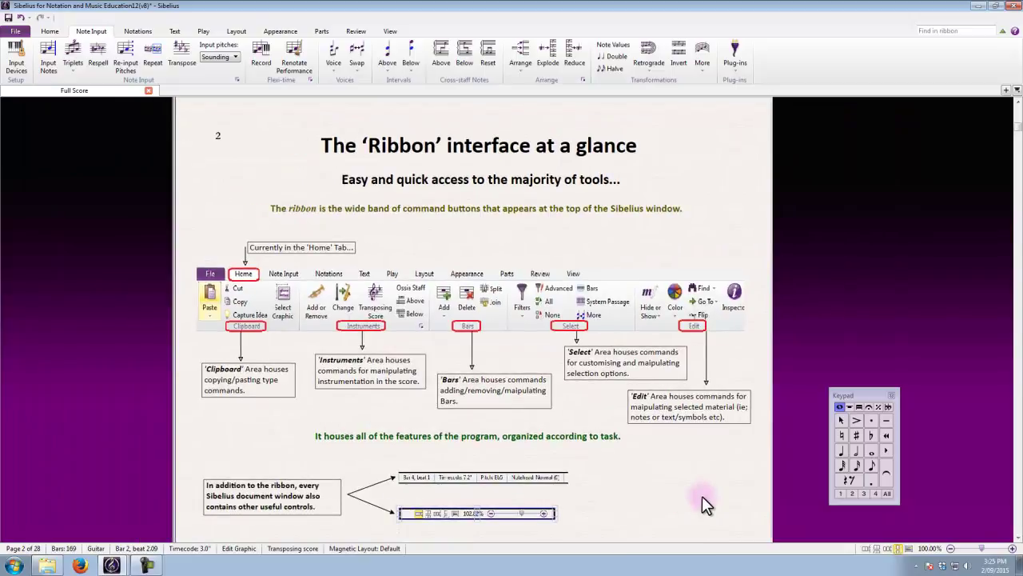
Scroll to the shortcuts explanation, then use Alt and N to show the Notations tab's KeyTips
left_click(611, 501)
scroll(611, 501, "down", 5)
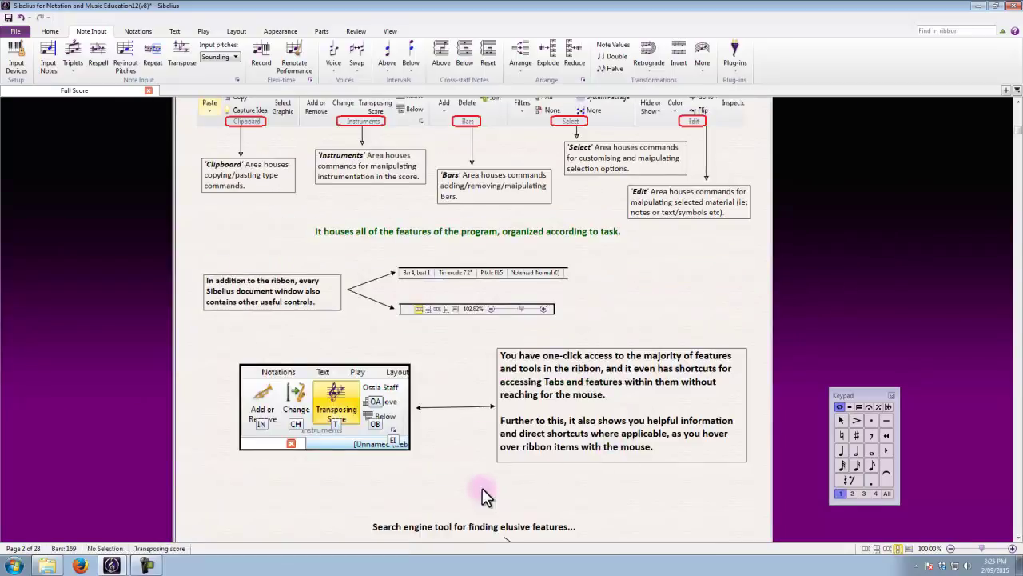
scroll(476, 480, "down", 1)
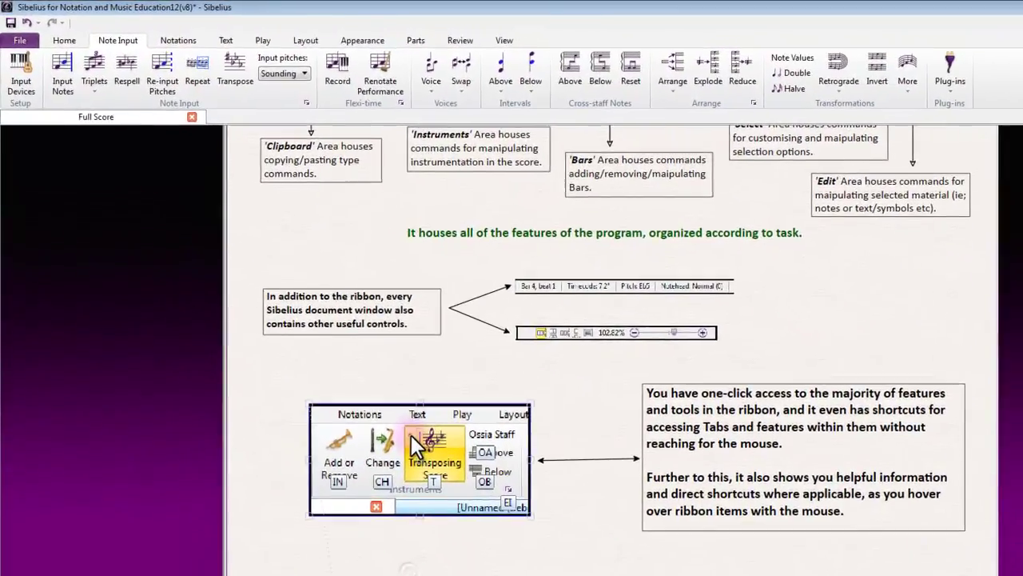
scroll(411, 435, "down", 1)
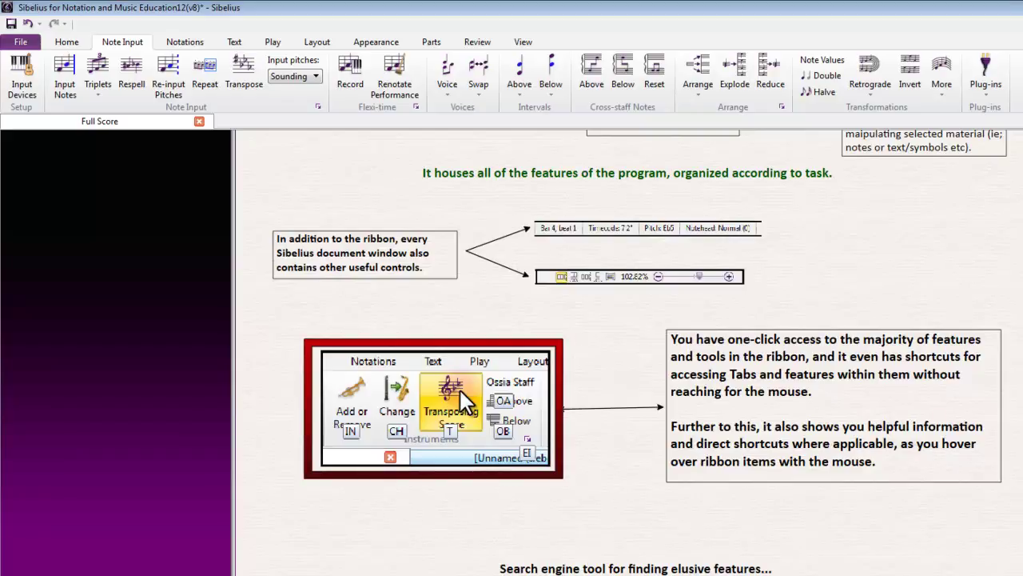
key("alt")
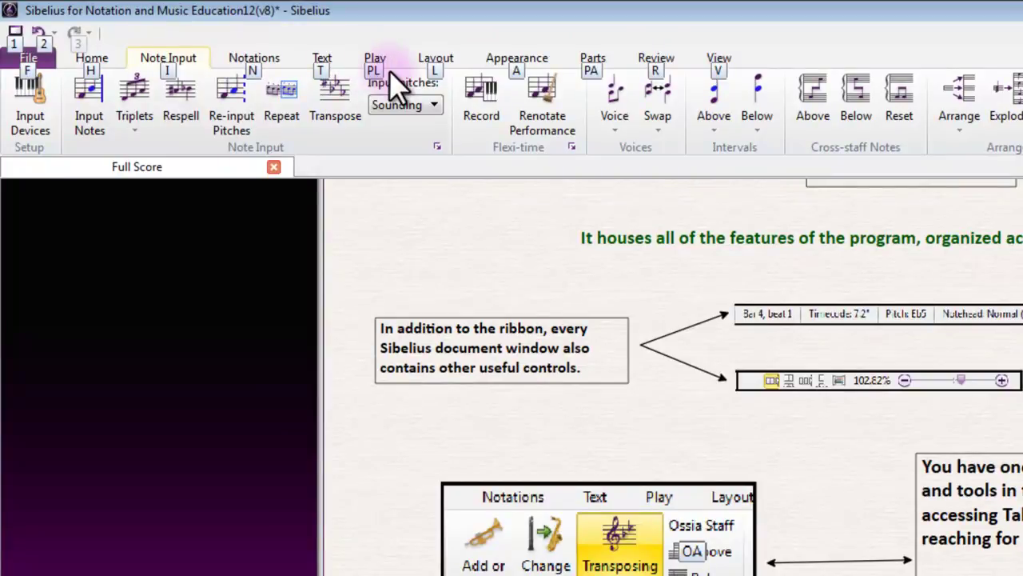
key("n")
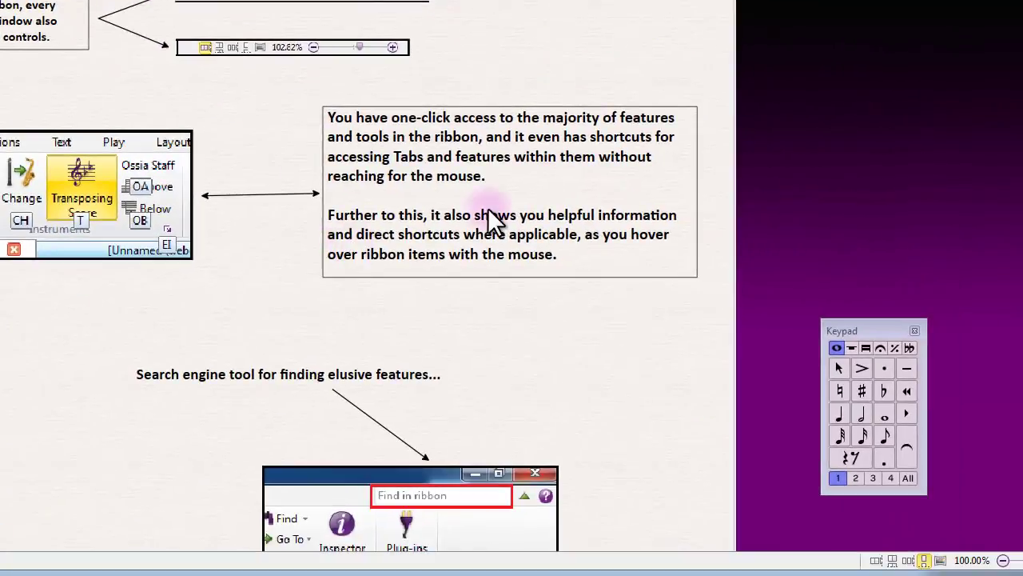
Pan page 2 up to the search-engine callout and select its Find in ribbon screenshot
left_click(487, 209)
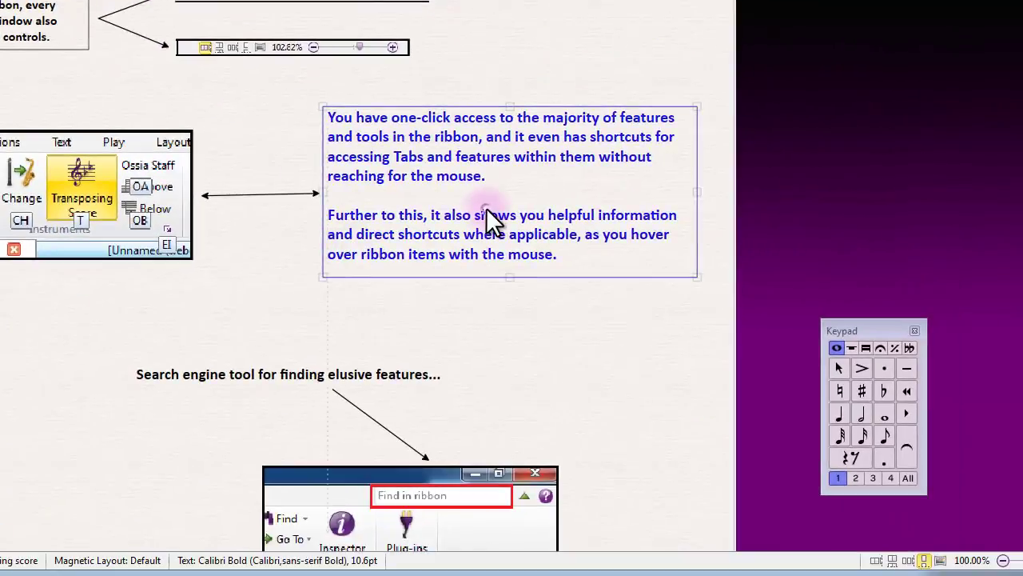
left_click(269, 258)
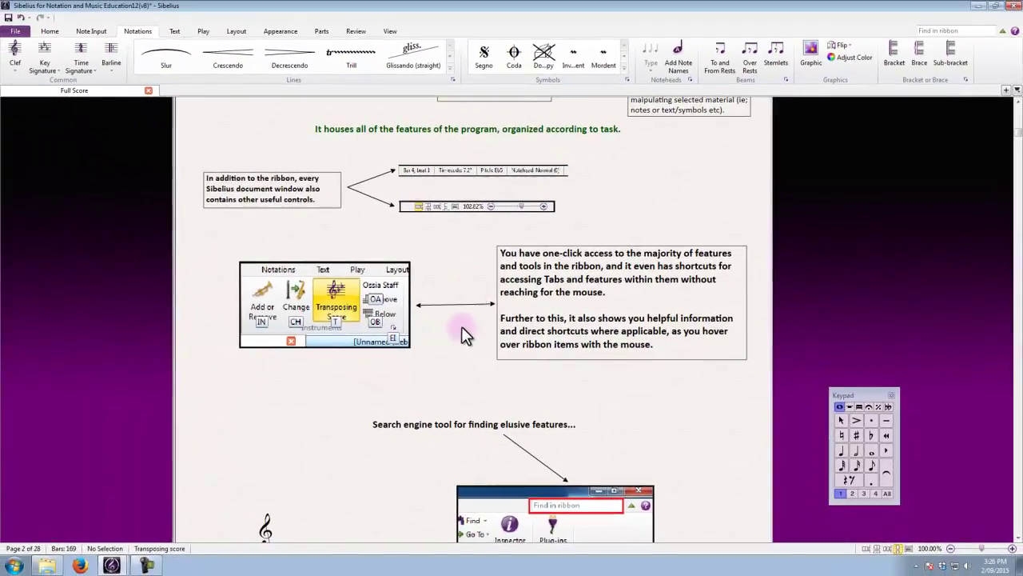
left_click_drag(329, 474, 318, 282)
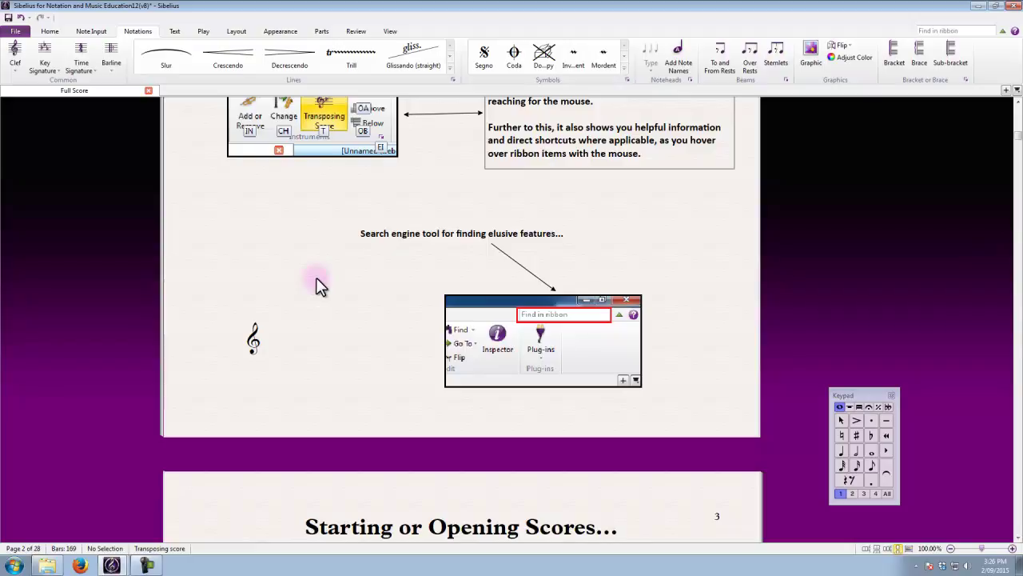
left_click(573, 343)
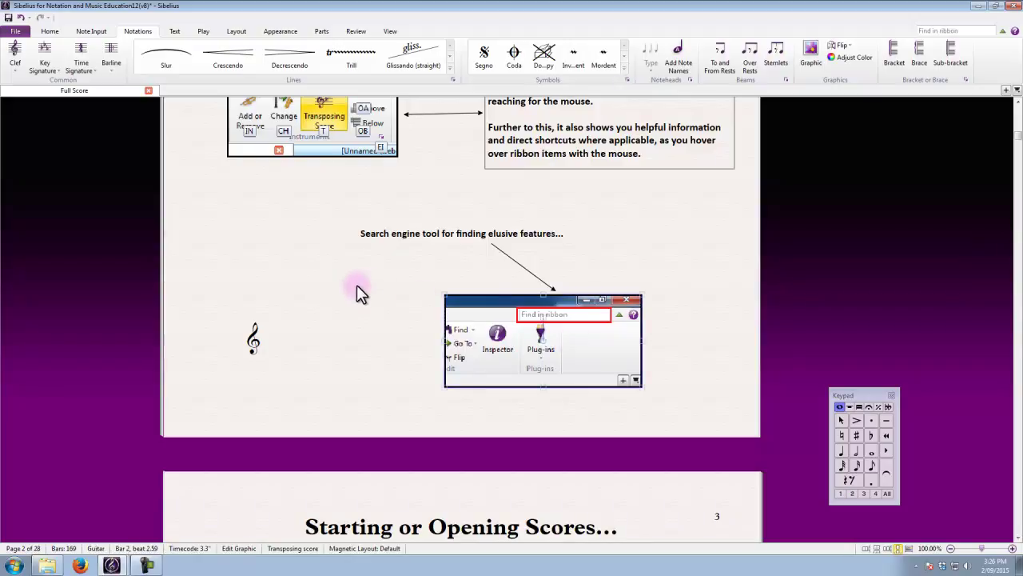
scroll(357, 287, "up", 2)
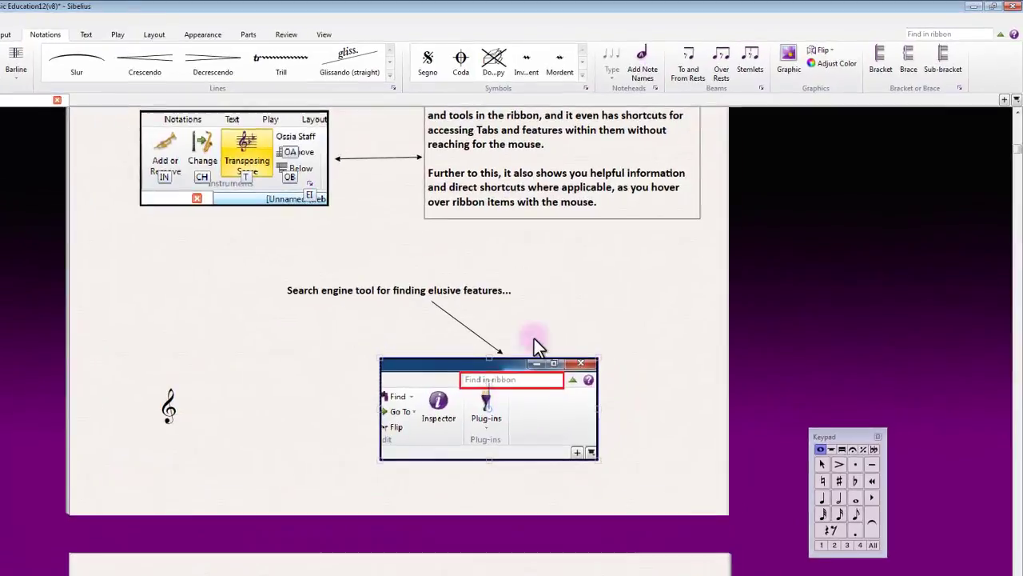
Search the ribbon for 'sch' and open the Review ▸ Plug-ins ▸ Add Schenkerian Scale Degrees result
left_click(911, 35)
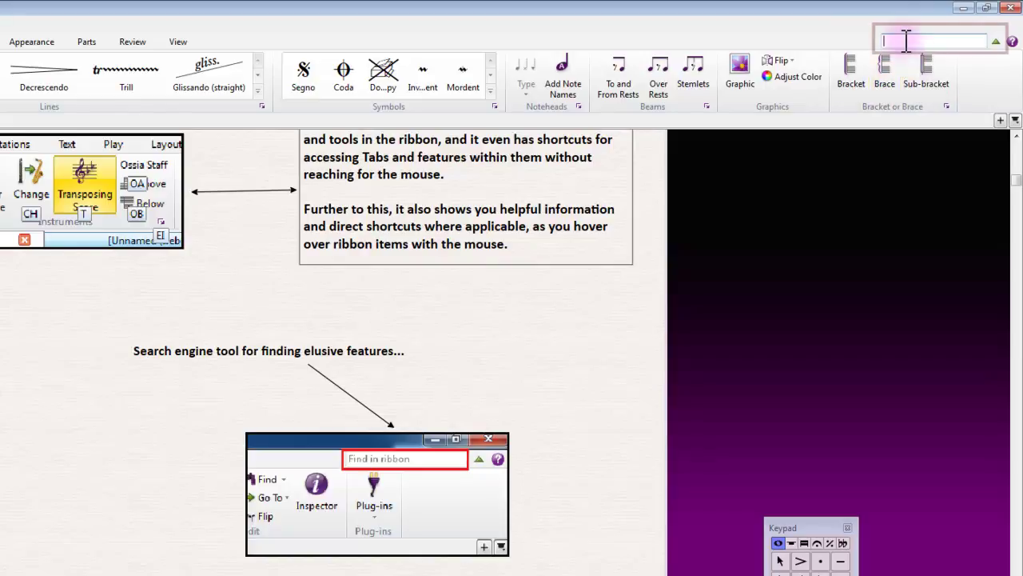
type("sch")
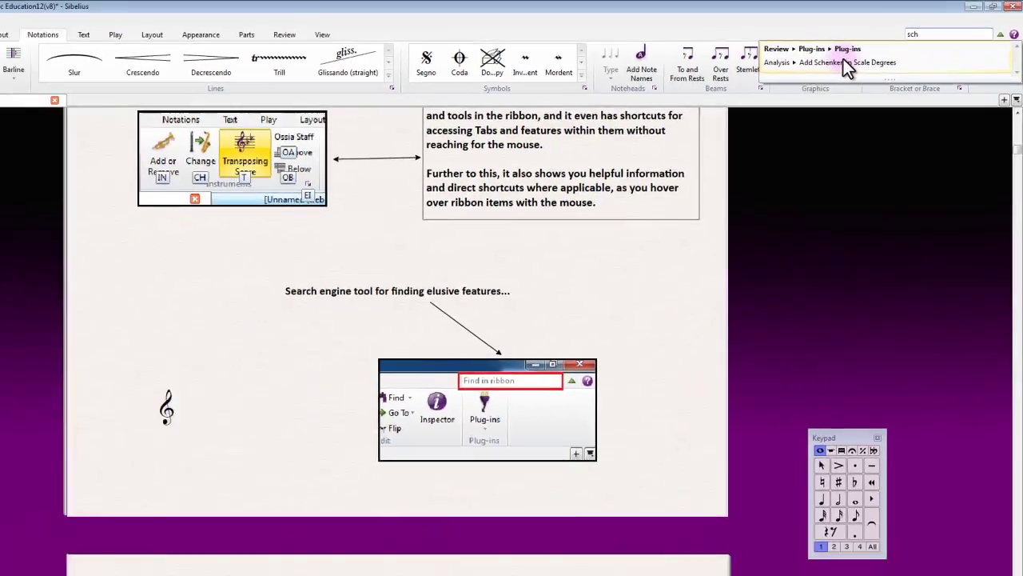
left_click(816, 78)
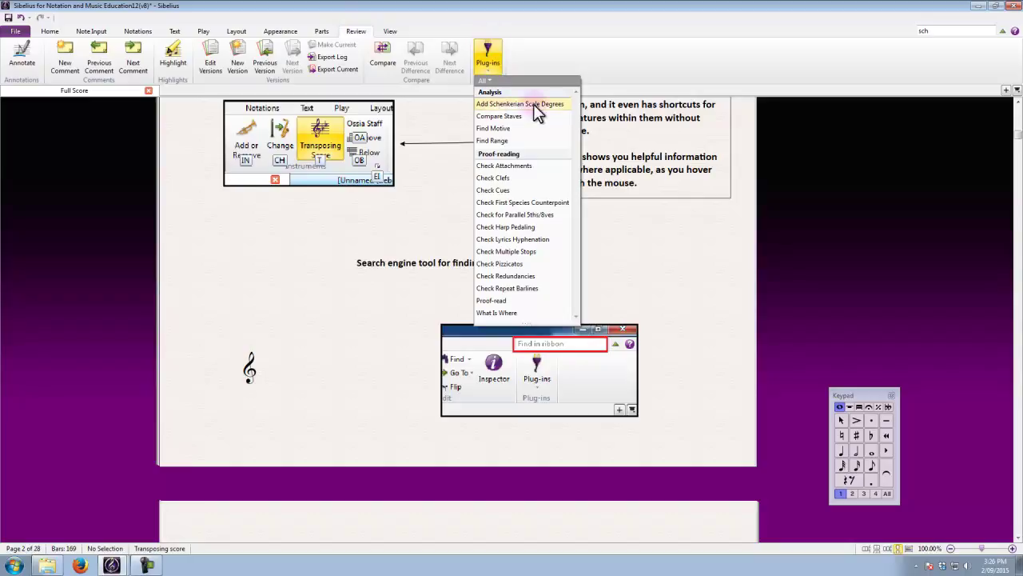
Close the plug-ins list, search the ribbon for 'bars', and jump to Home ▸ Bars ▸ Delete Bars
left_click(696, 68)
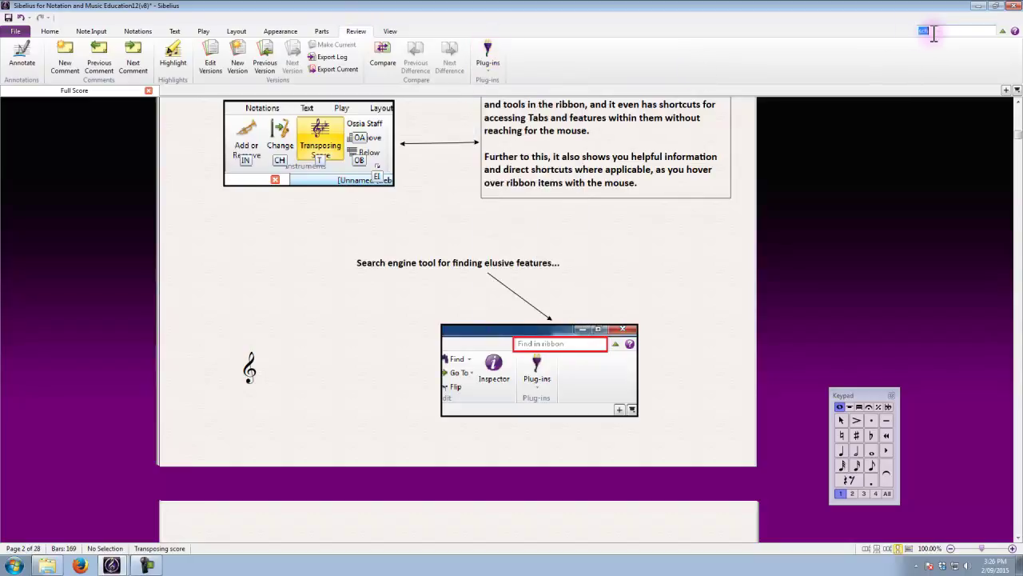
left_click(920, 32)
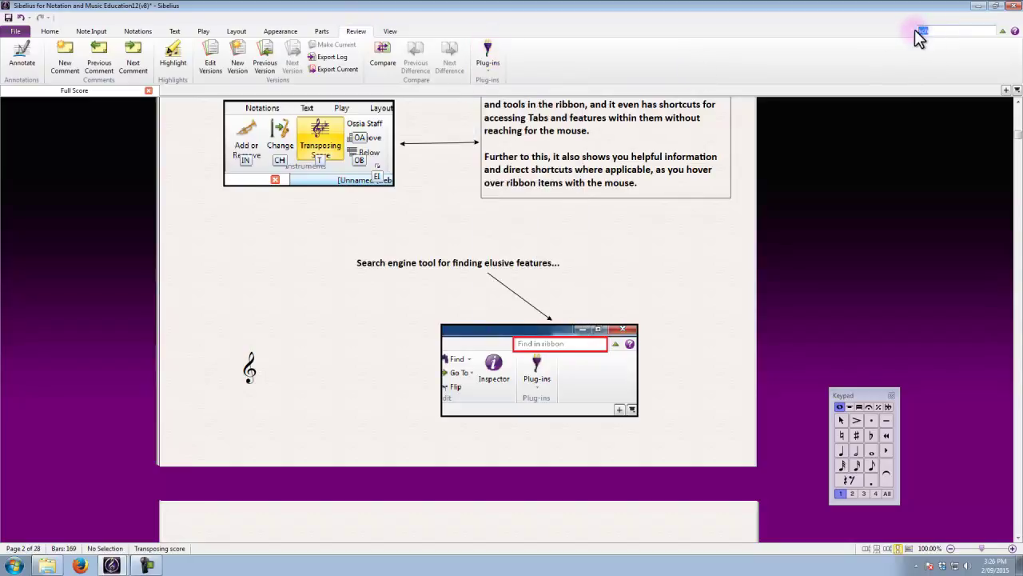
type("bars")
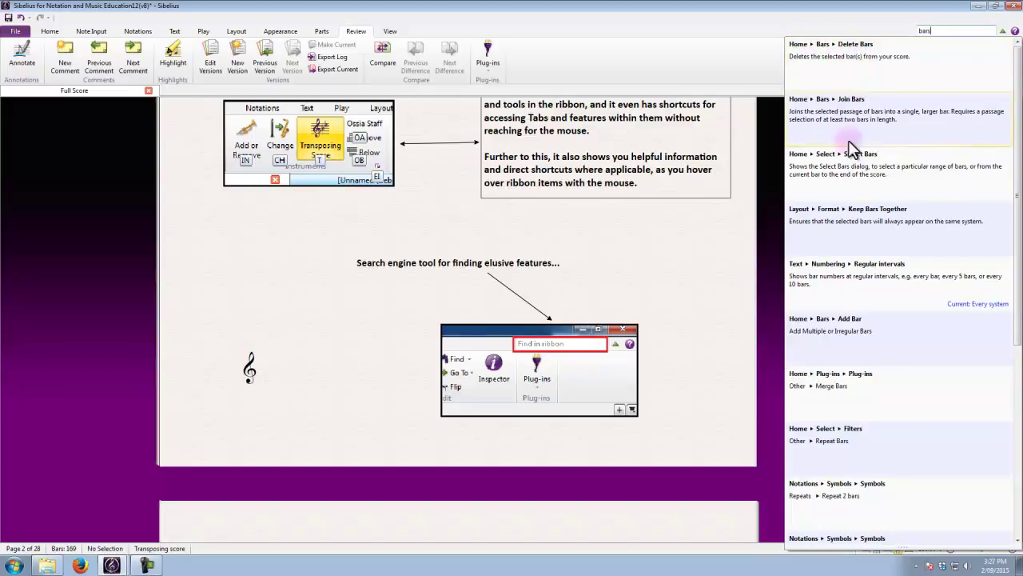
scroll(877, 406, "down", 1)
scroll(884, 415, "down", 2)
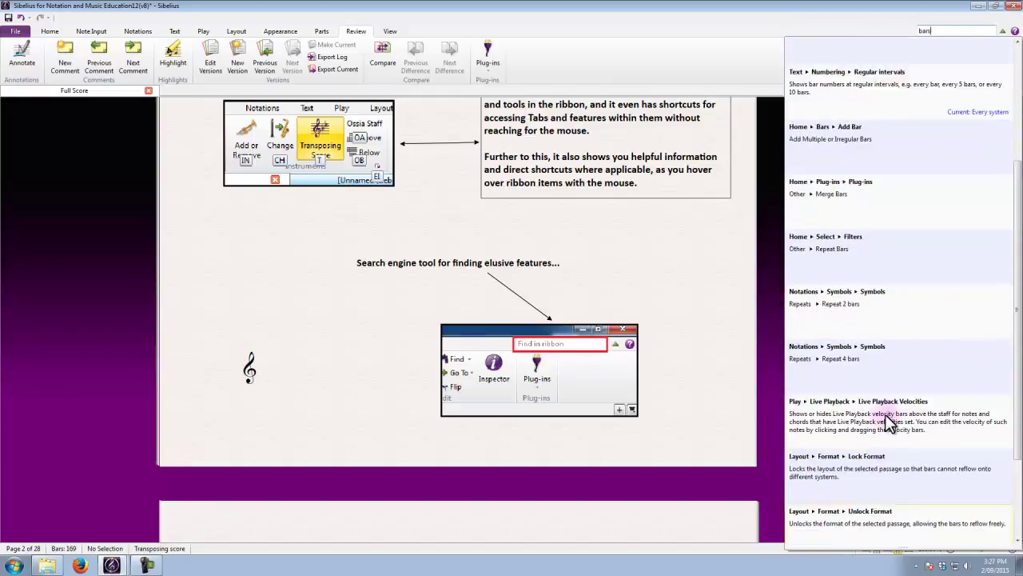
scroll(886, 412, "up", 3)
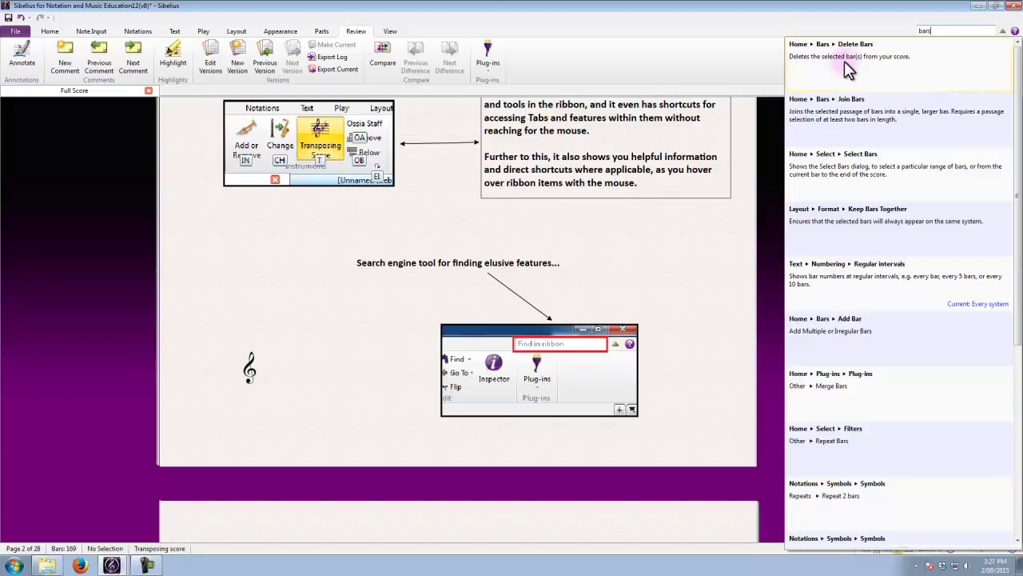
left_click(845, 61)
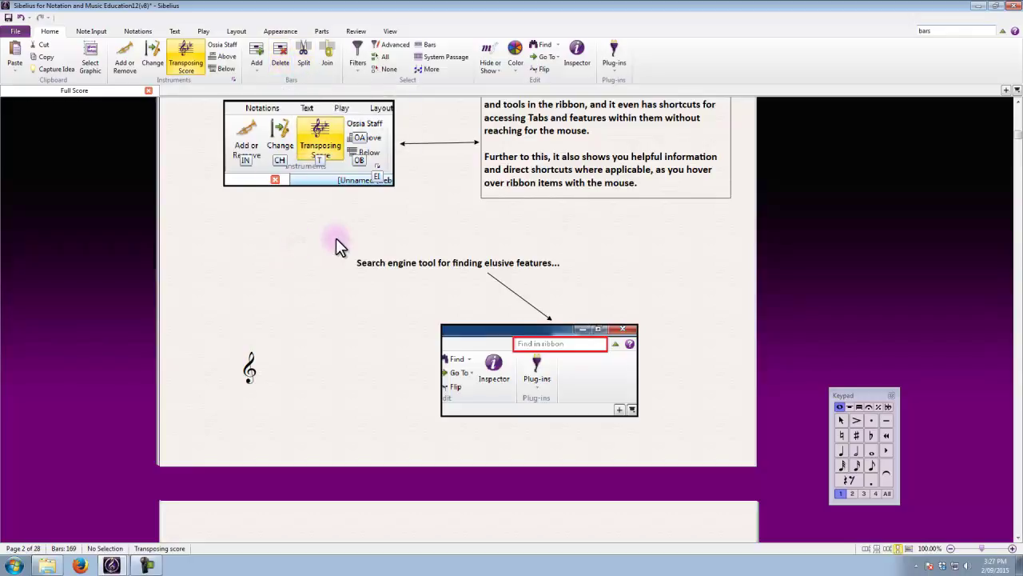
Deselect the caption, clear the ribbon search, and drag down to page 3's Beethoven portrait
left_click(374, 264)
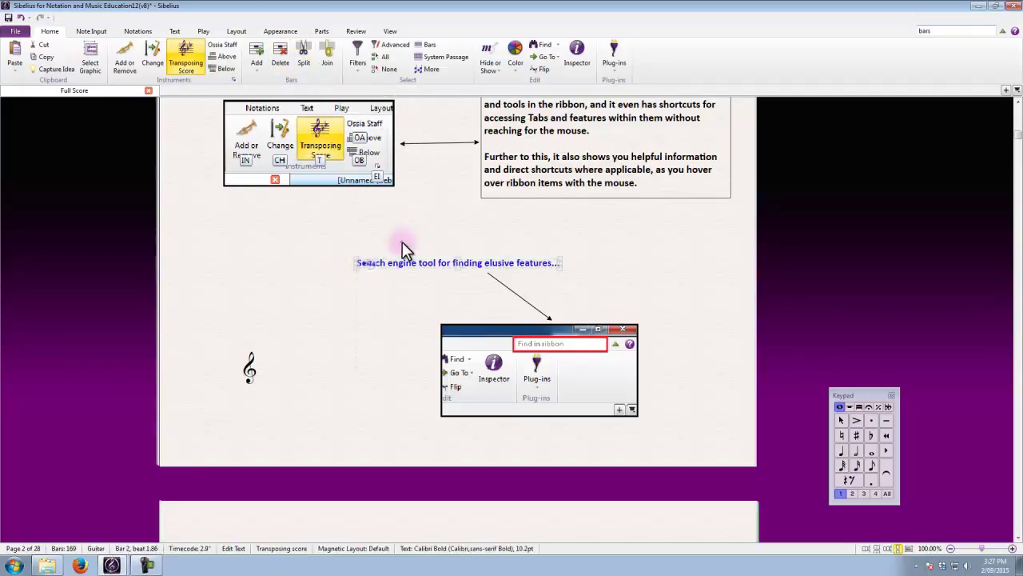
key("Escape")
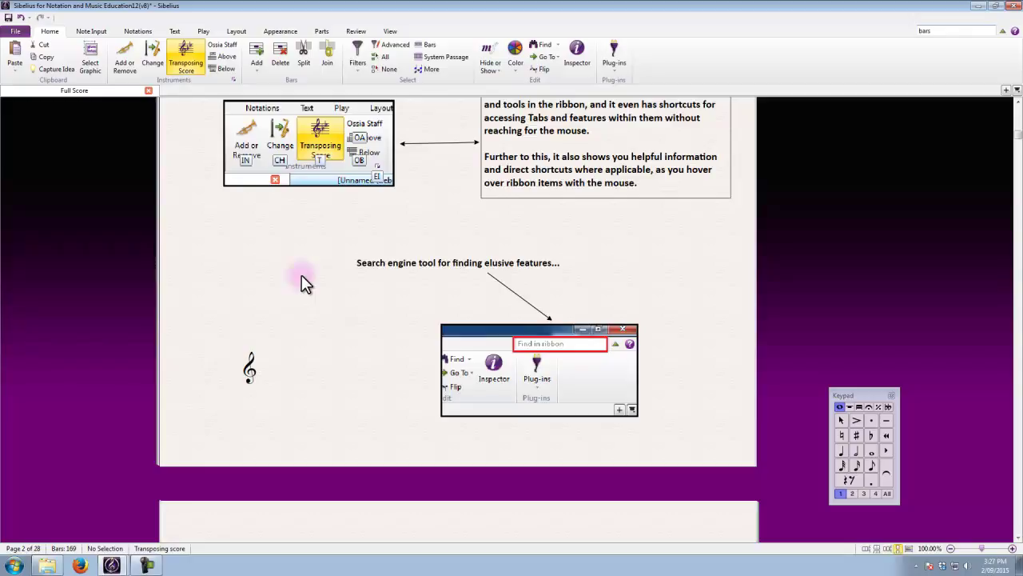
left_click(930, 30)
left_click_drag(376, 304, 310, 202)
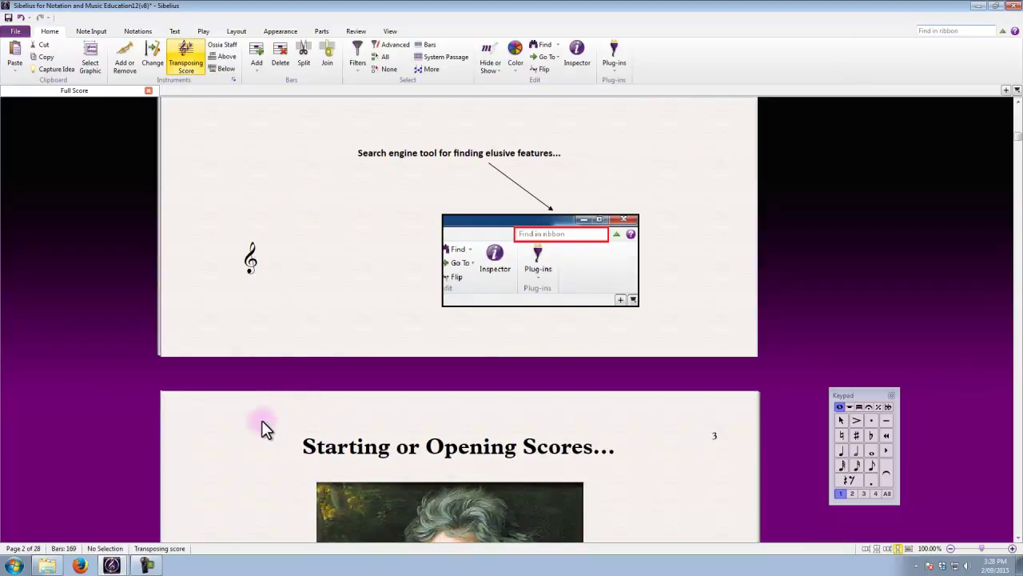
left_click_drag(261, 420, 286, 126)
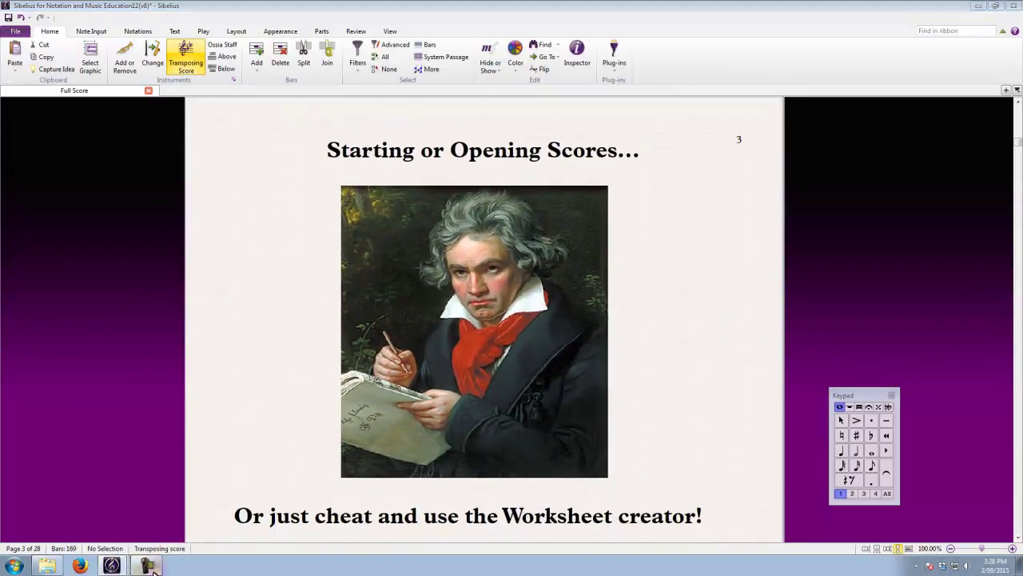